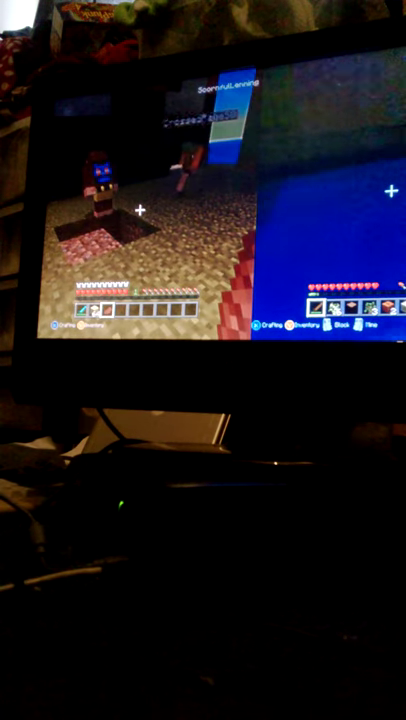
pyautogui.press('e')
pyautogui.press('e')
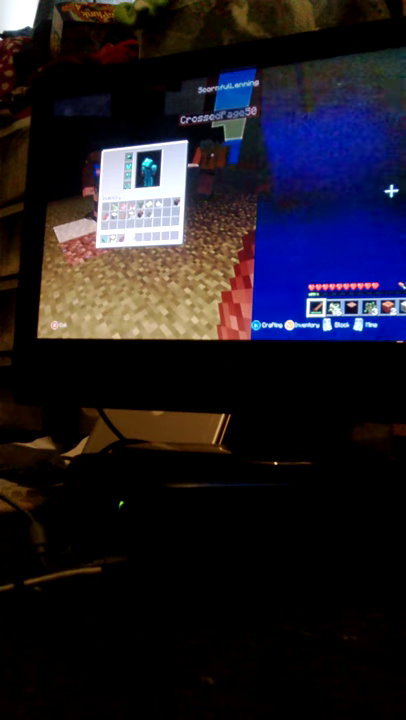